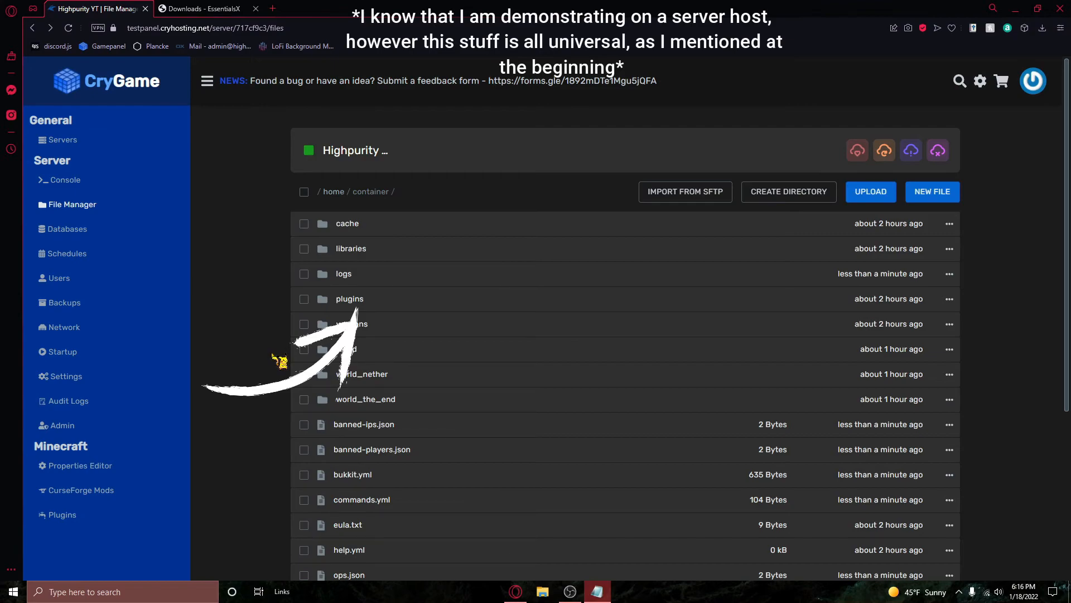
Step: Open the server's plugins folder, and download the stable EssentialsX 2.19.2 core jar to the Downloads folder
{"action": "left_click", "coordinate": [366, 303]}
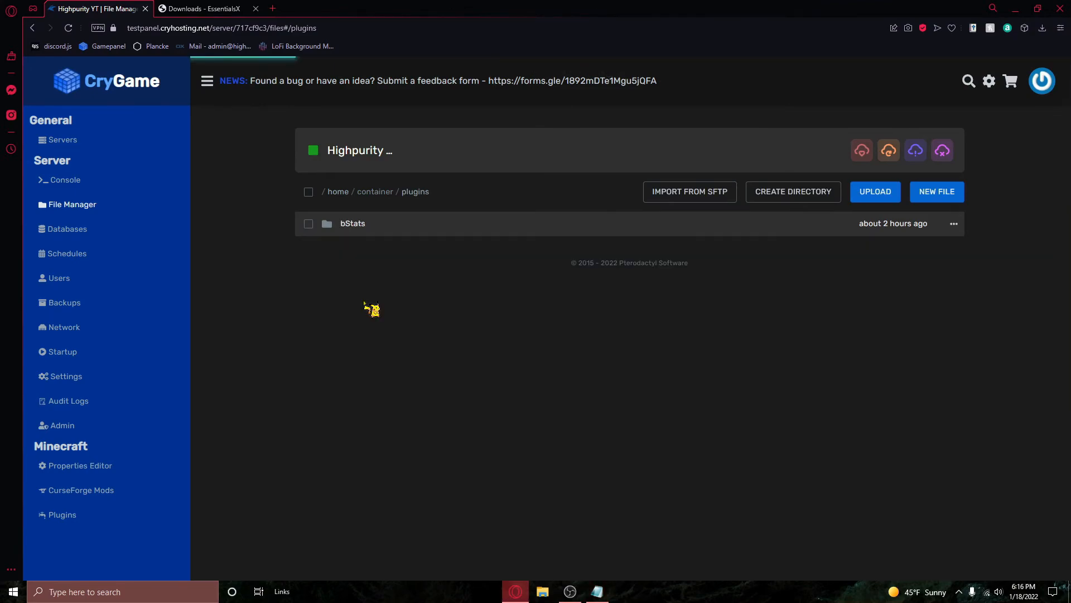
{"action": "key", "text": "ctrl+Tab"}
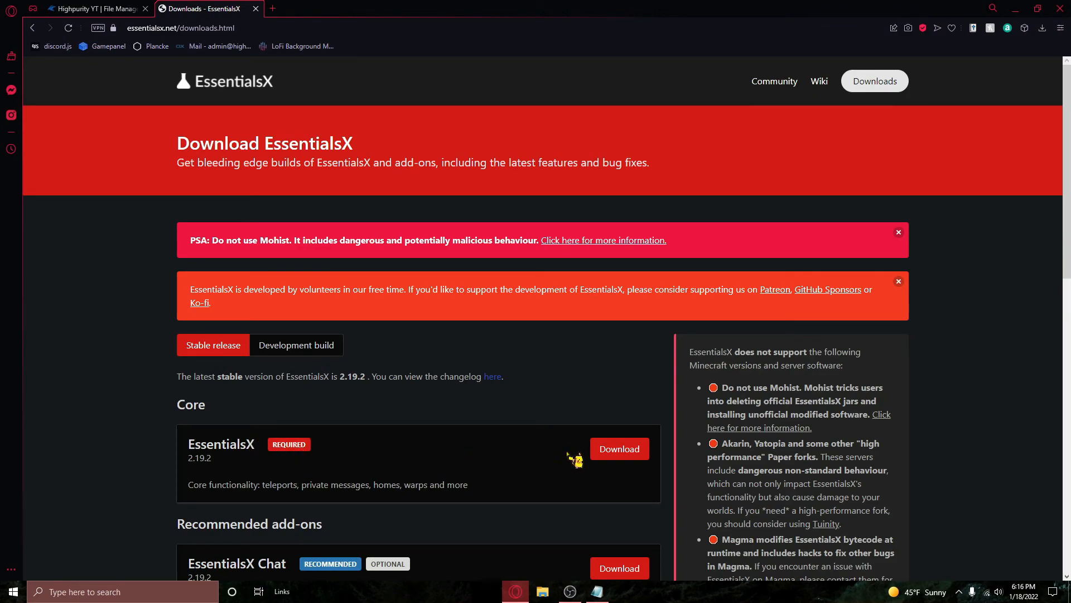
{"action": "left_click", "coordinate": [604, 453]}
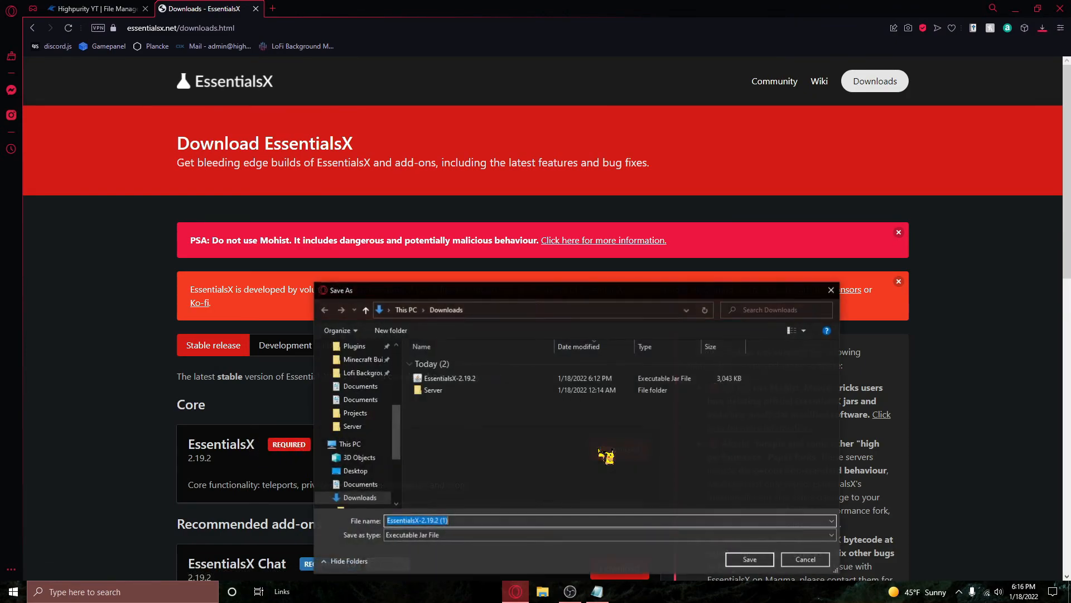
{"action": "left_click", "coordinate": [751, 559]}
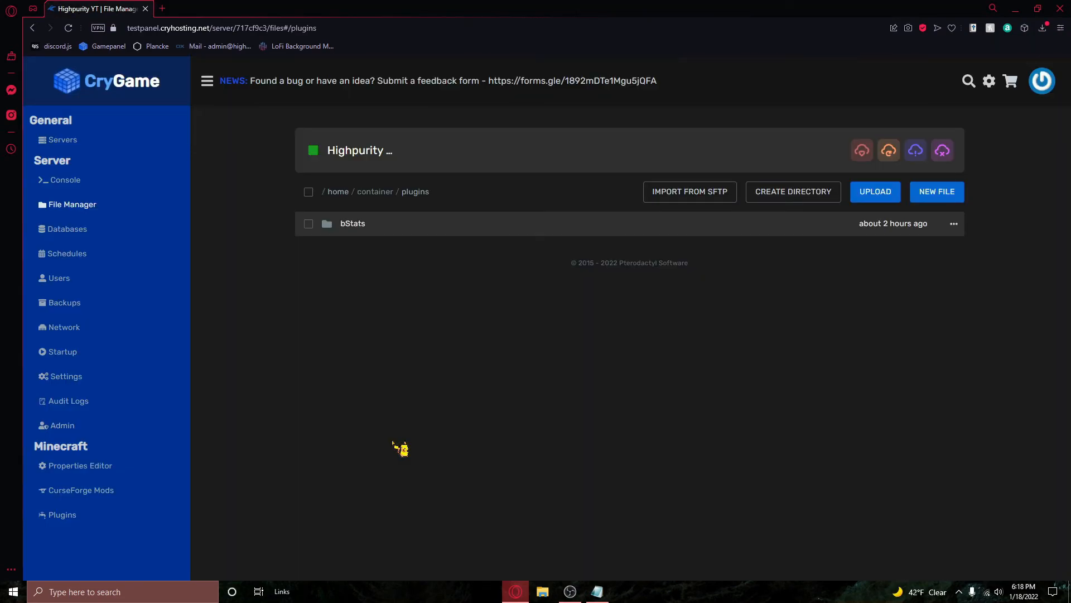
Step: Upload EssentialsX-2.19.2 from the local Downloads folder into the hosted server's plugins folder
{"action": "left_click", "coordinate": [544, 591]}
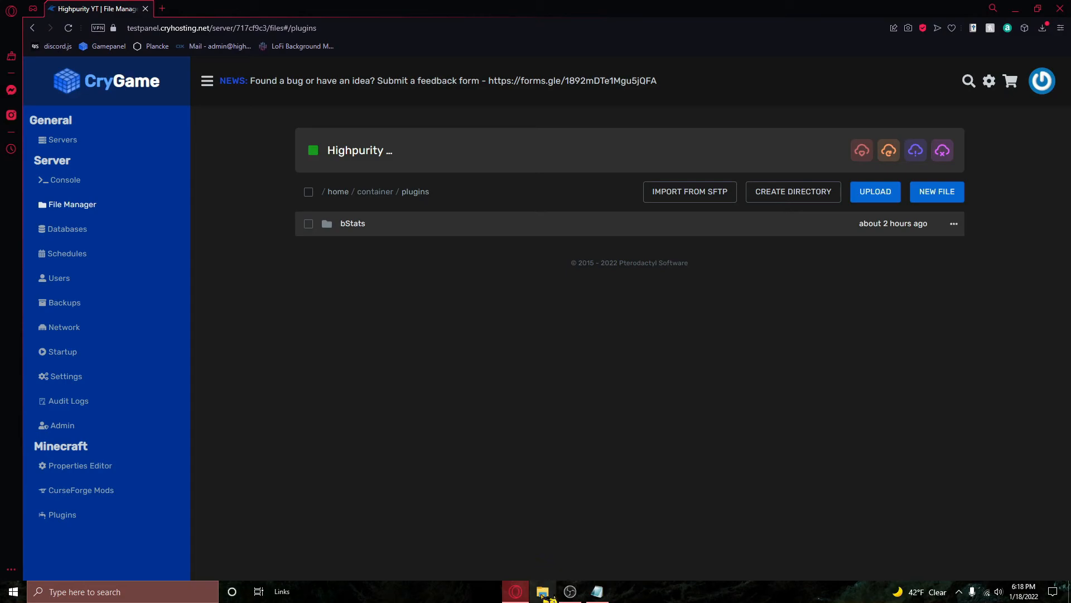
{"action": "left_click", "coordinate": [282, 379]}
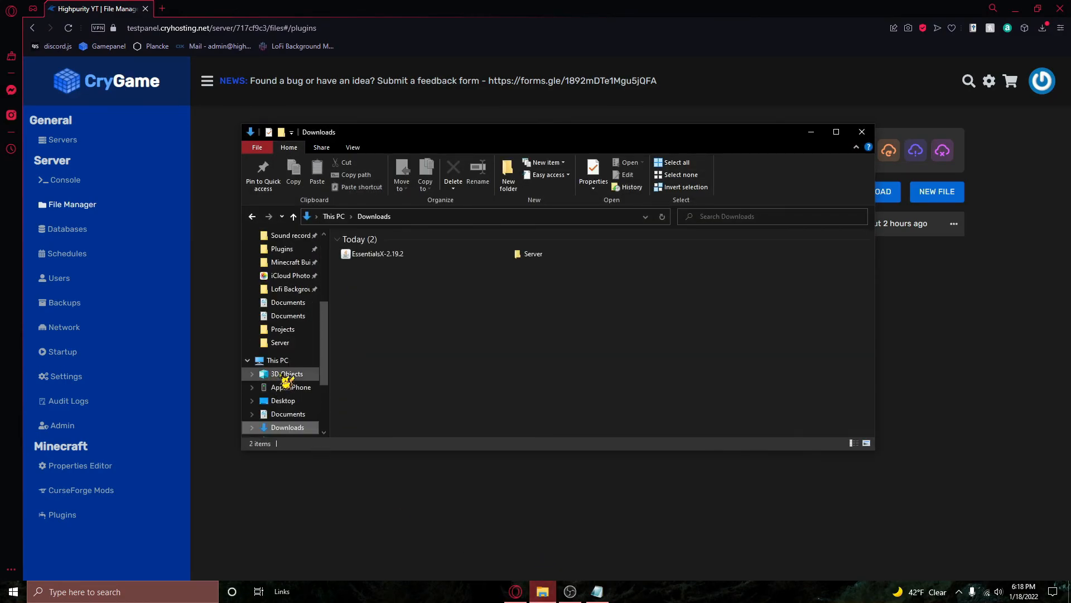
{"action": "left_click", "coordinate": [431, 255]}
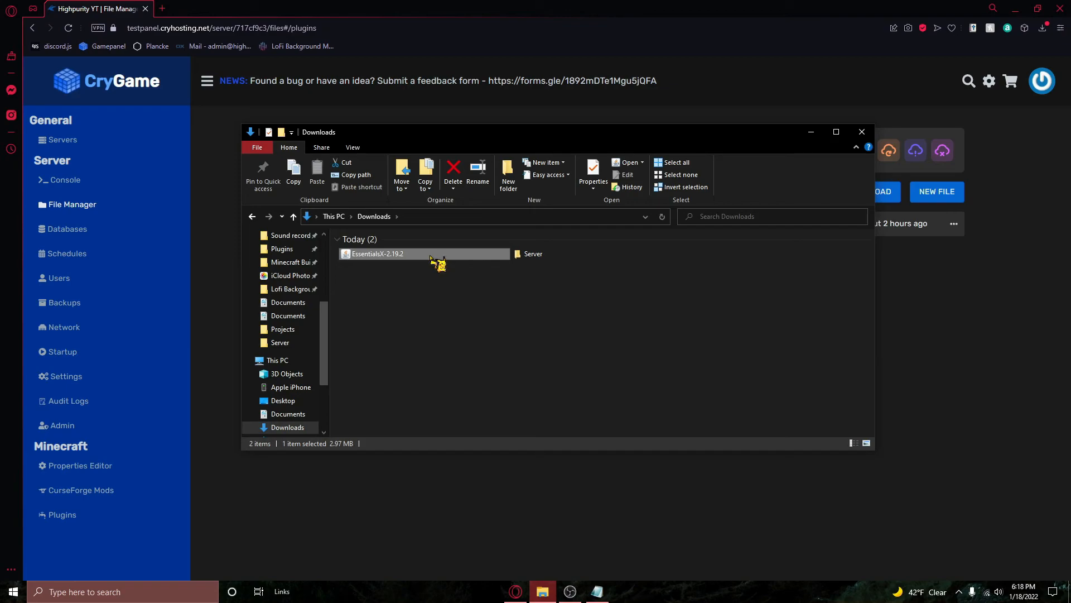
{"action": "left_click_drag", "start_coordinate": [430, 256], "coordinate": [929, 397]}
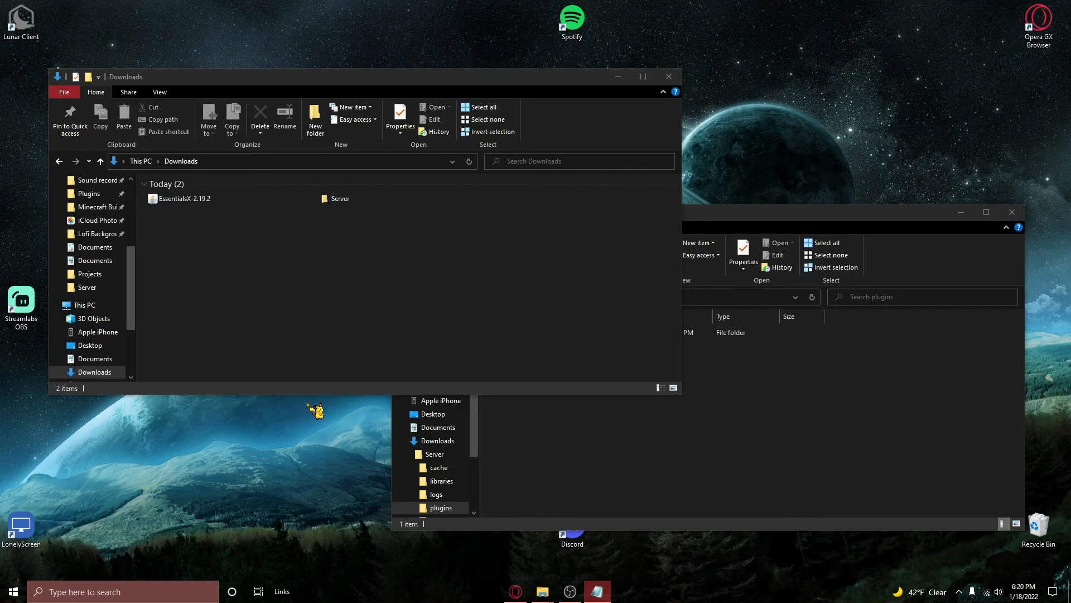
Step: Transfer the EssentialsX-2.19.2 jar from Downloads into the local Server\plugins folder
{"action": "left_click_drag", "start_coordinate": [251, 205], "coordinate": [835, 405]}
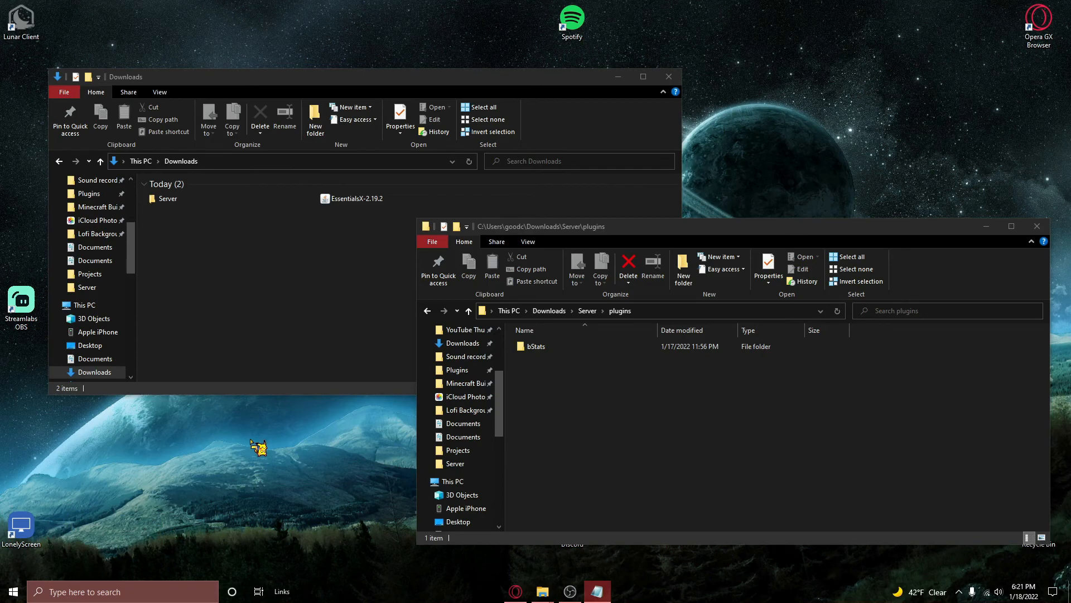
{"action": "left_click", "coordinate": [341, 202]}
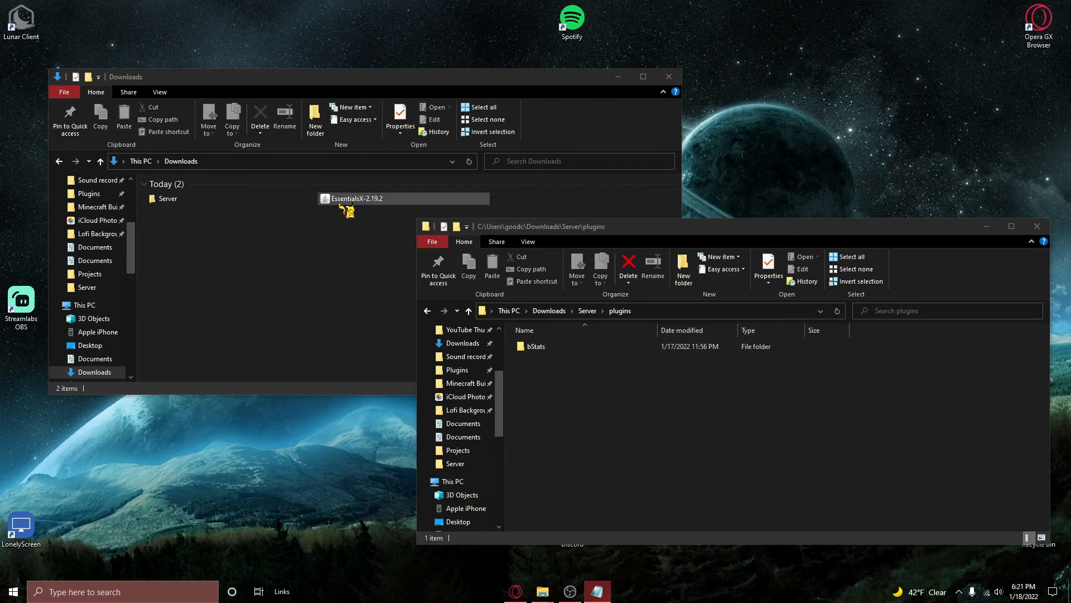
{"action": "left_click_drag", "start_coordinate": [340, 202], "coordinate": [749, 412]}
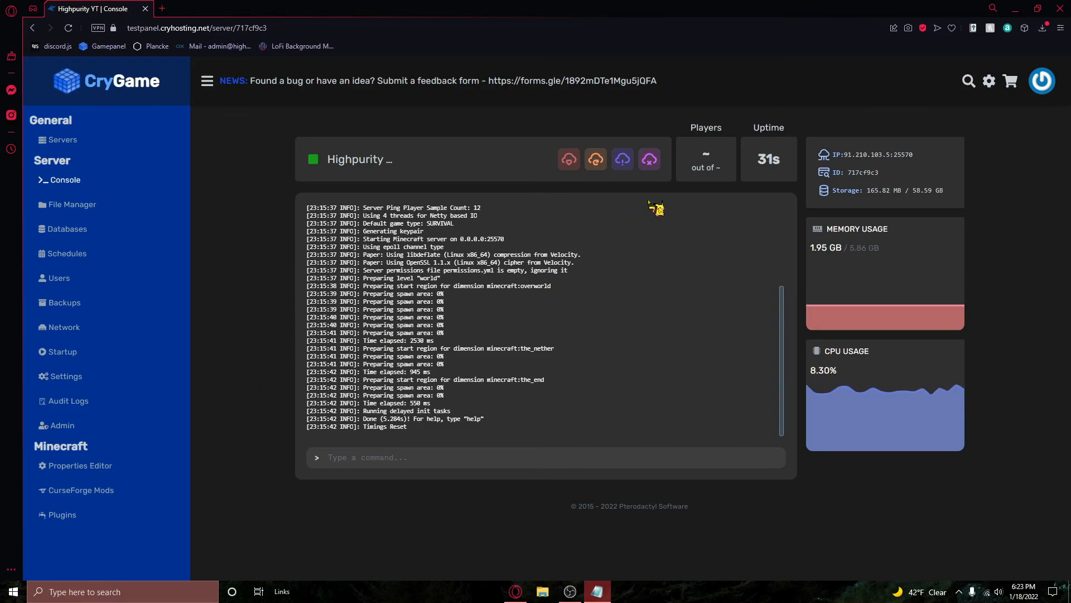
Step: Restart the server and run /pl in Minecraft to list the installed plugins
{"action": "left_click", "coordinate": [596, 160]}
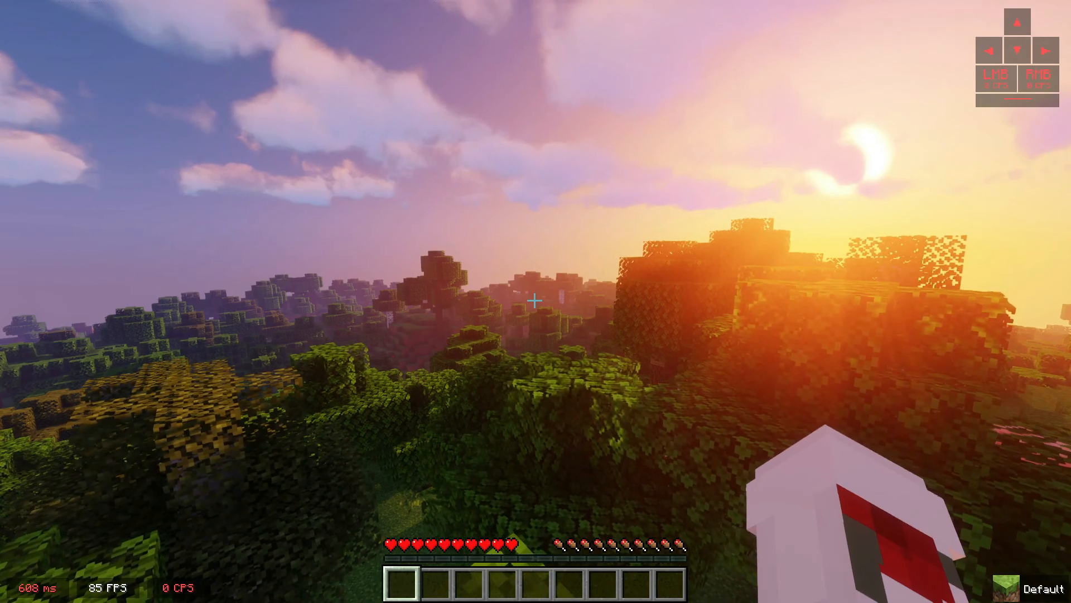
{"action": "type", "text": "/pl"}
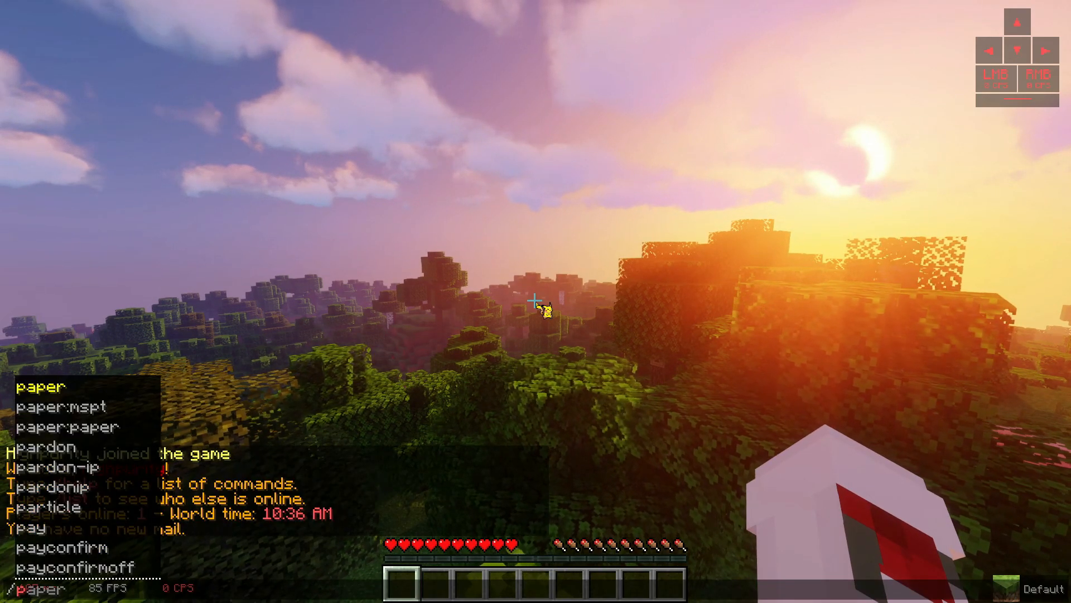
{"action": "key", "text": "Return"}
{"action": "type", "text": "/"}
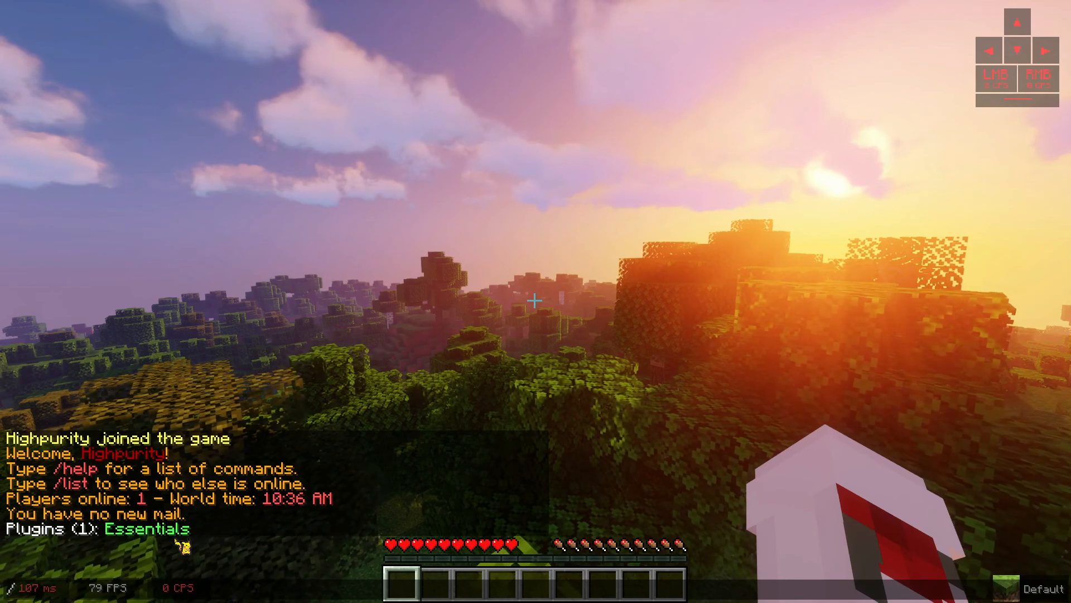
{"action": "key", "text": "Escape"}
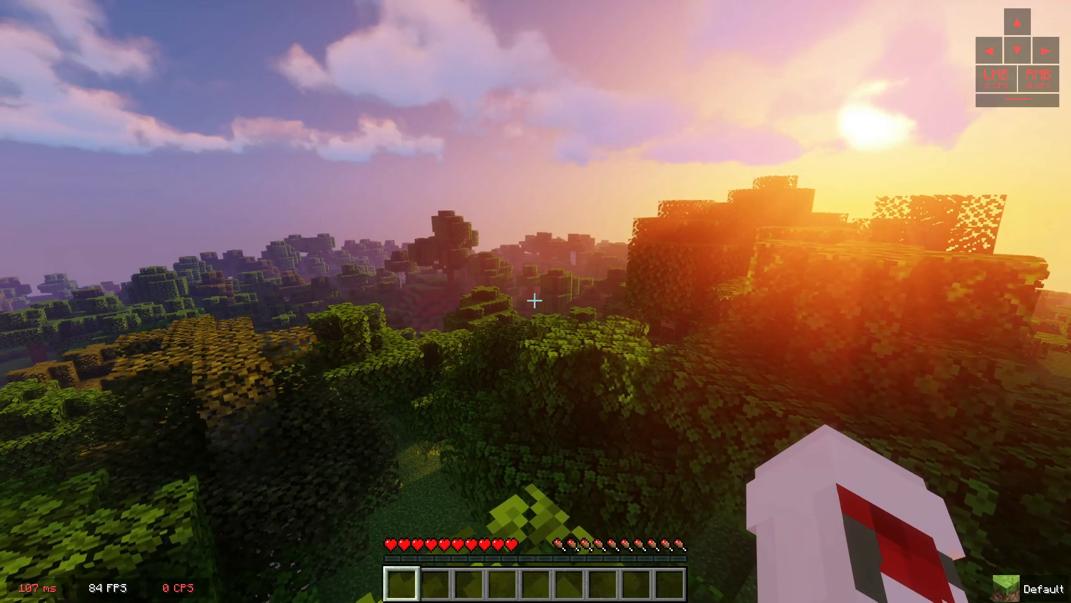
{"action": "key", "text": "slash"}
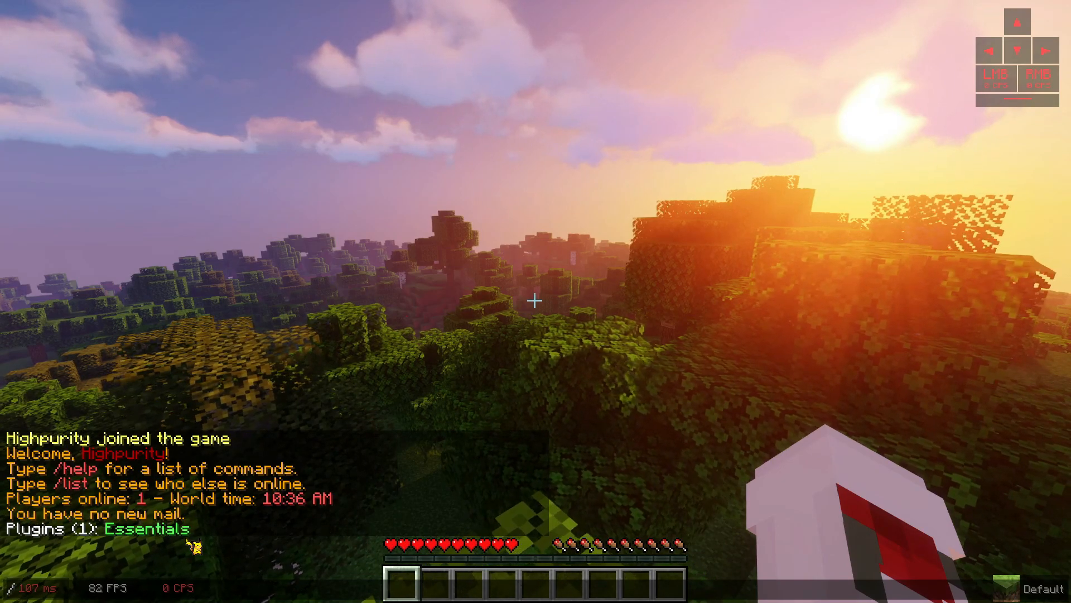
Step: Switch to the server console and examine the error logged for the Duels v3.4.1 plugin
{"action": "key", "text": "alt+Tab"}
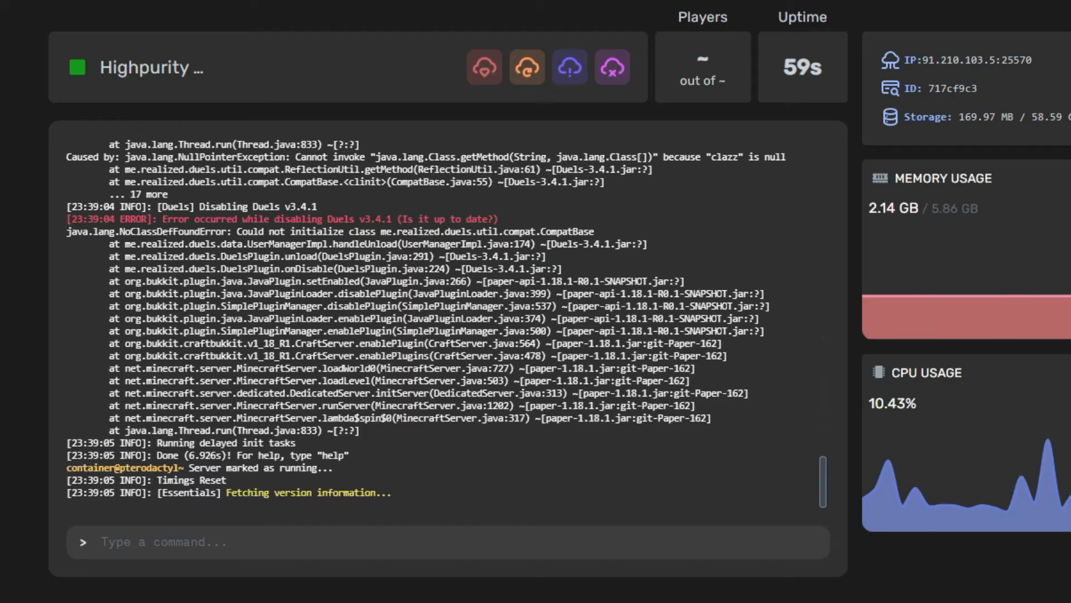
{"action": "scroll", "coordinate": [173, 480], "scroll_direction": "up", "scroll_amount": 3}
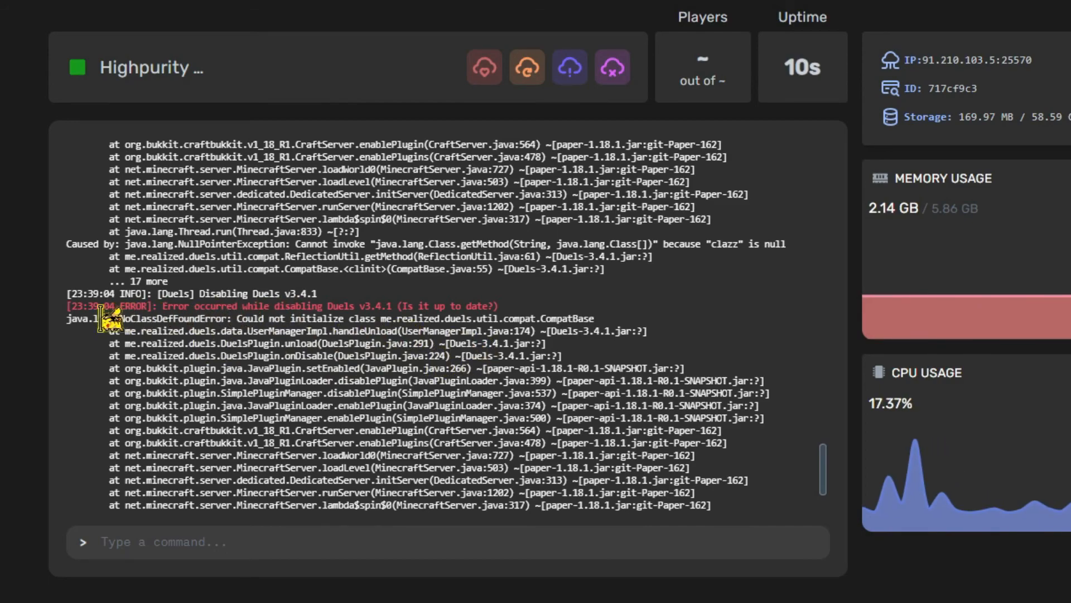
{"action": "mouse_move", "coordinate": [88, 306]}
{"action": "left_mouse_down"}
{"action": "mouse_move", "coordinate": [753, 316]}
{"action": "mouse_move", "coordinate": [769, 364]}
{"action": "mouse_move", "coordinate": [814, 377]}
{"action": "left_mouse_up"}
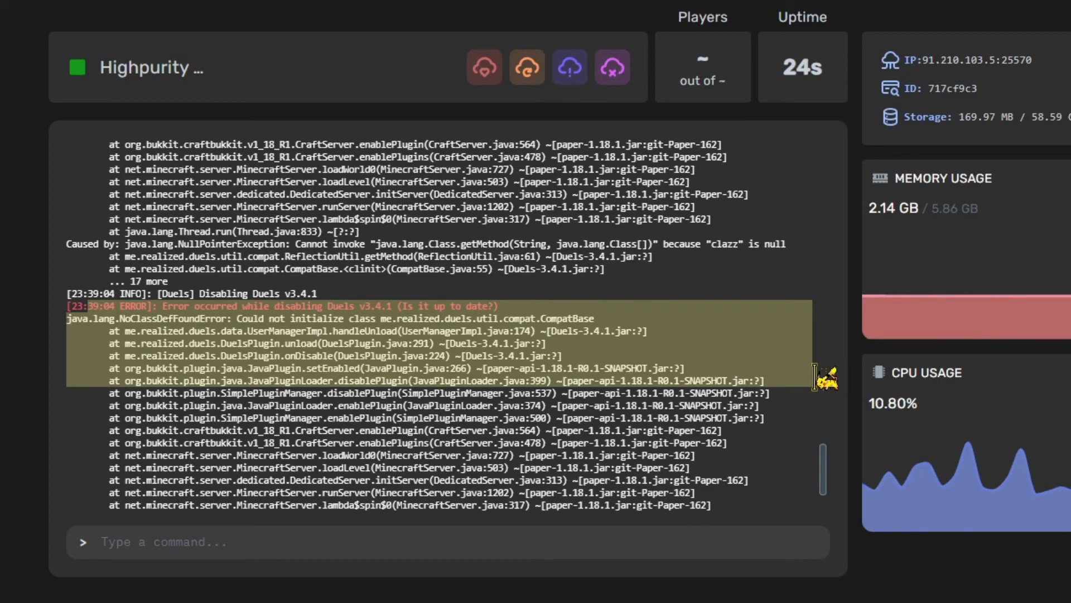
{"action": "left_click", "coordinate": [814, 378]}
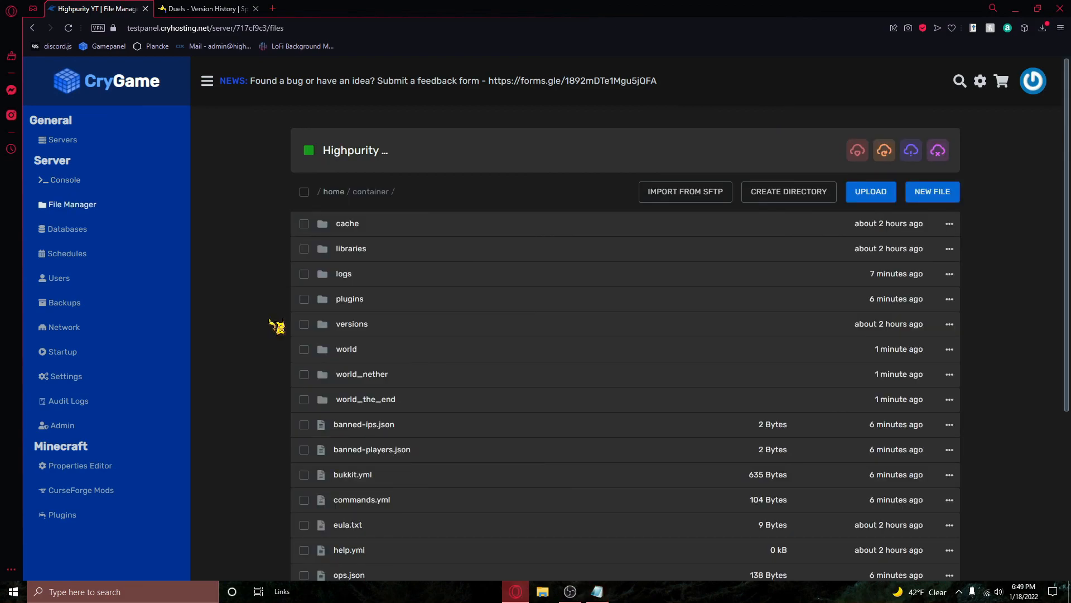
Step: Open config.yml from the Launcher folder inside the server's plugins folder
{"action": "left_click", "coordinate": [355, 302]}
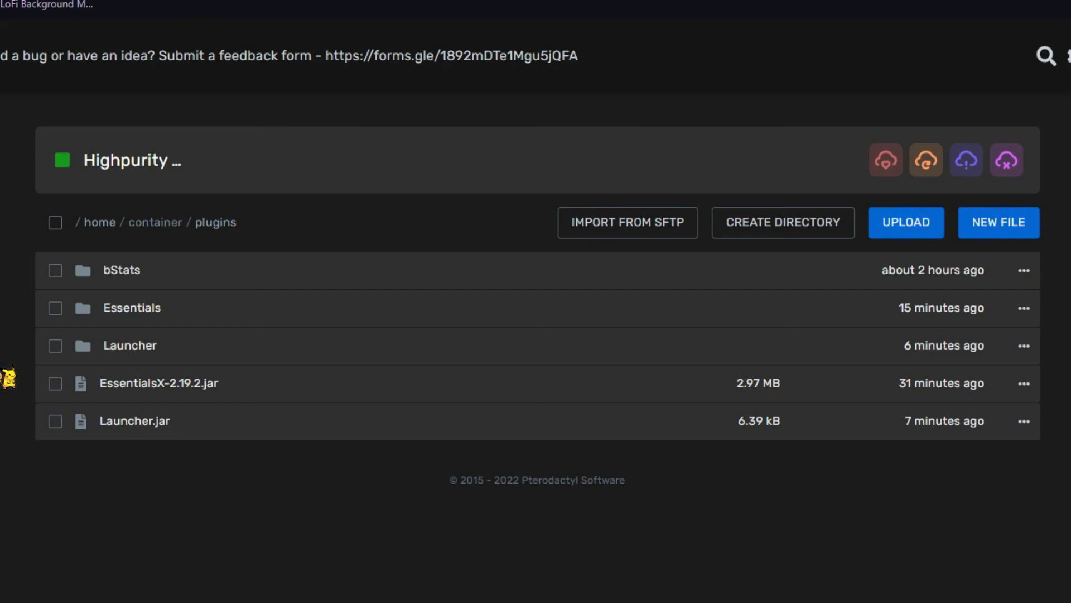
{"action": "left_click", "coordinate": [132, 349]}
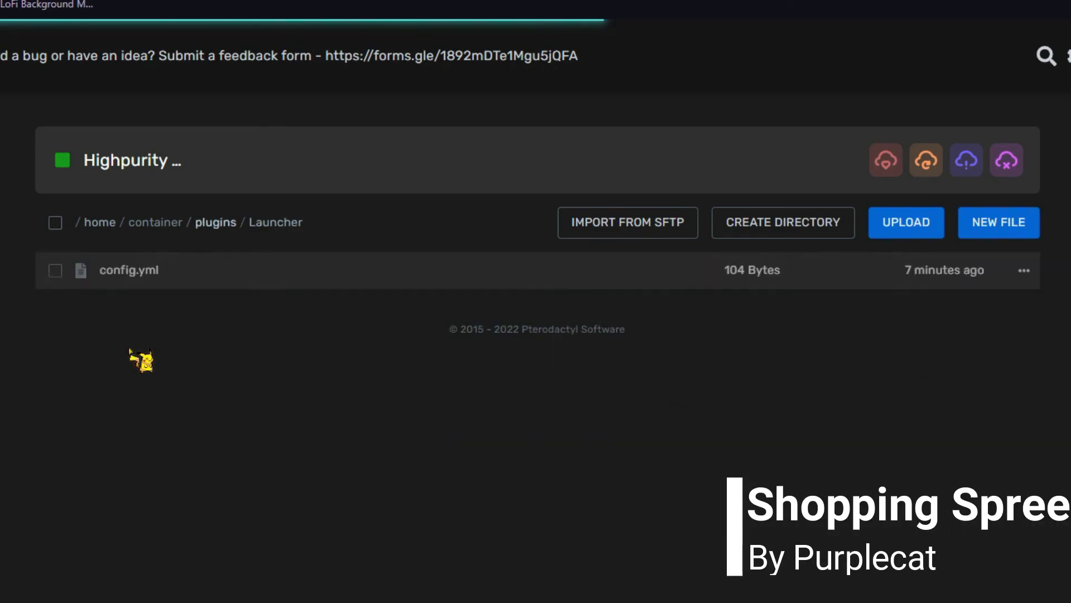
{"action": "left_click", "coordinate": [110, 275]}
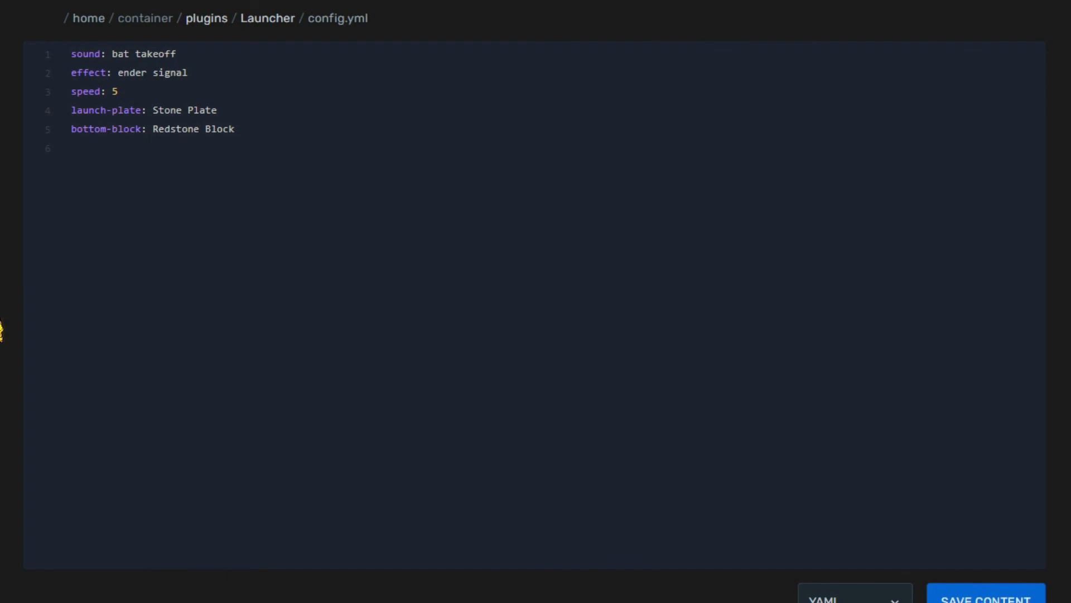
Step: Set bottom-block to Stone in the Launcher config, save the file, and restart the server
{"action": "left_click_drag", "start_coordinate": [379, 129], "coordinate": [79, 110]}
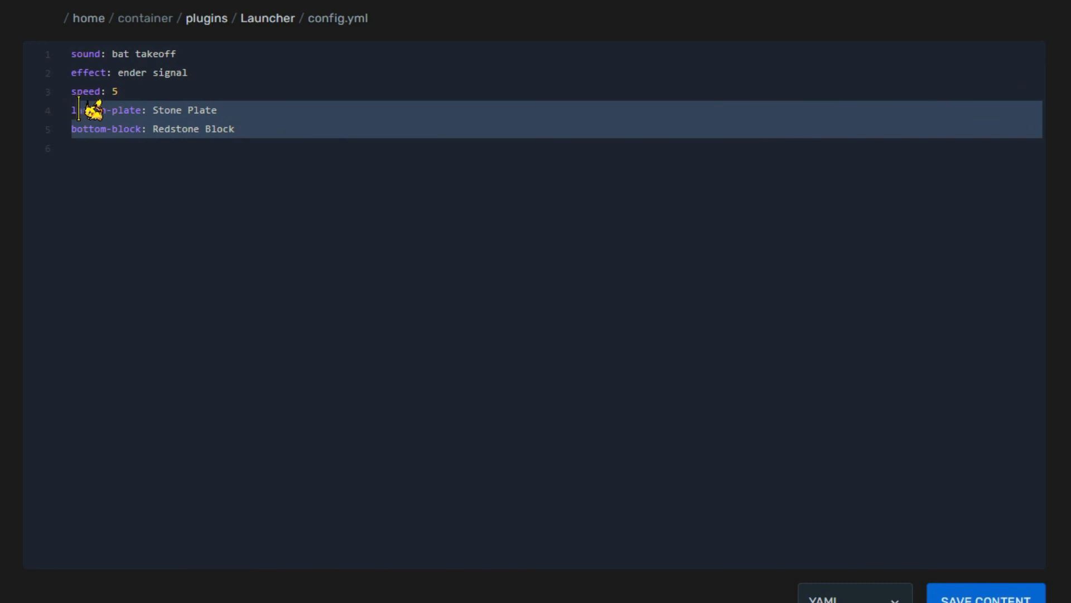
{"action": "left_click", "coordinate": [248, 133]}
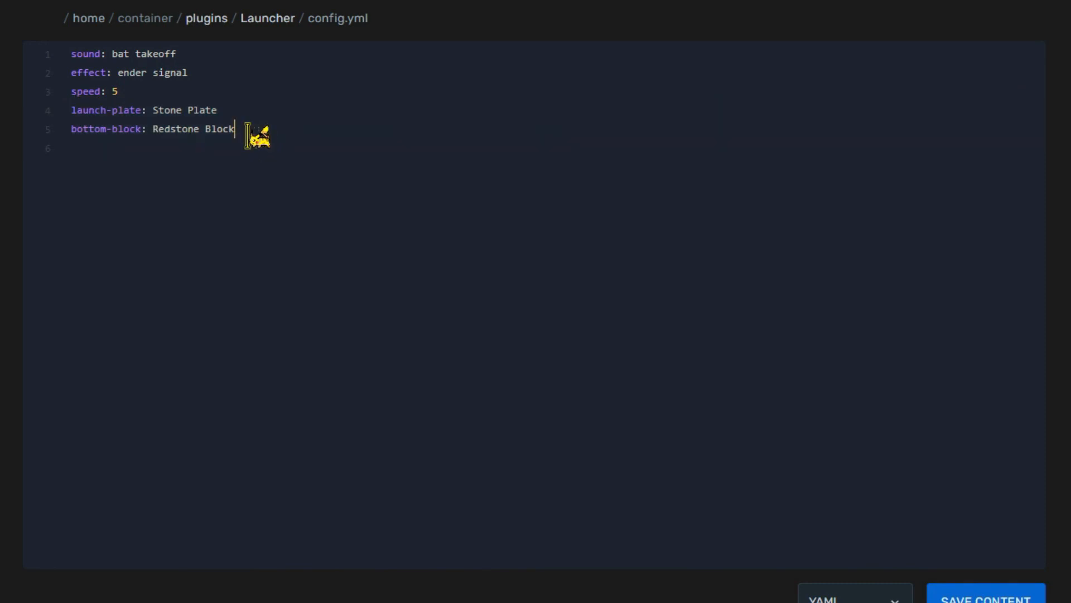
{"action": "key", "text": "BackSpace"}
{"action": "key", "text": "BackSpace"}
{"action": "key", "text": "BackSpace"}
{"action": "key", "text": "BackSpace"}
{"action": "key", "text": "BackSpace"}
{"action": "key", "text": "BackSpace"}
{"action": "key", "text": "BackSpace"}
{"action": "key", "text": "BackSpace"}
{"action": "key", "text": "BackSpace"}
{"action": "key", "text": "BackSpace"}
{"action": "key", "text": "BackSpace"}
{"action": "key", "text": "BackSpace"}
{"action": "key", "text": "BackSpace"}
{"action": "key", "text": "BackSpace"}
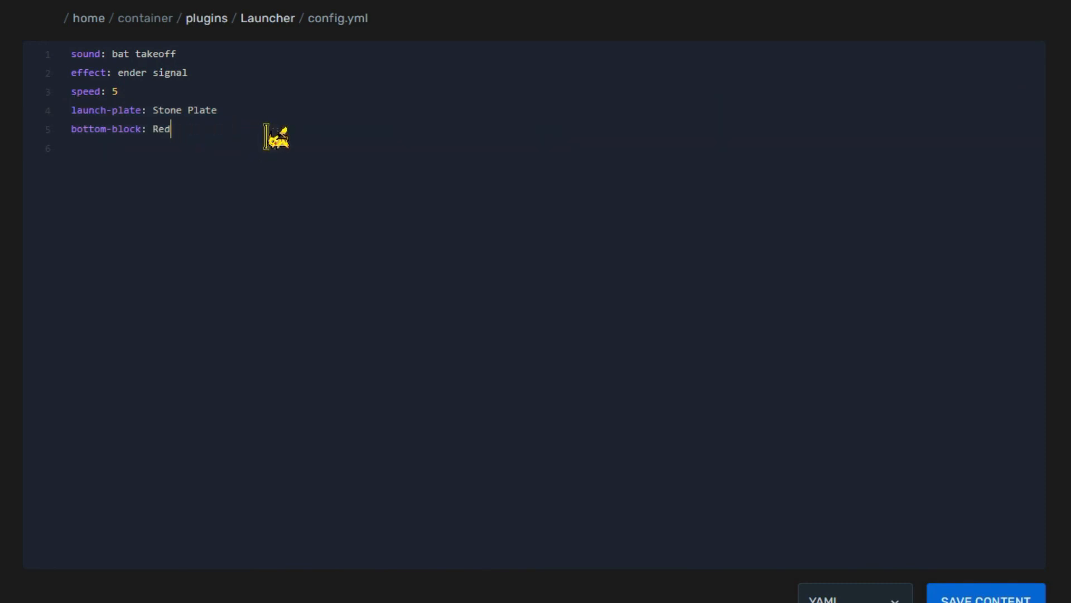
{"action": "type", "text": "Stone"}
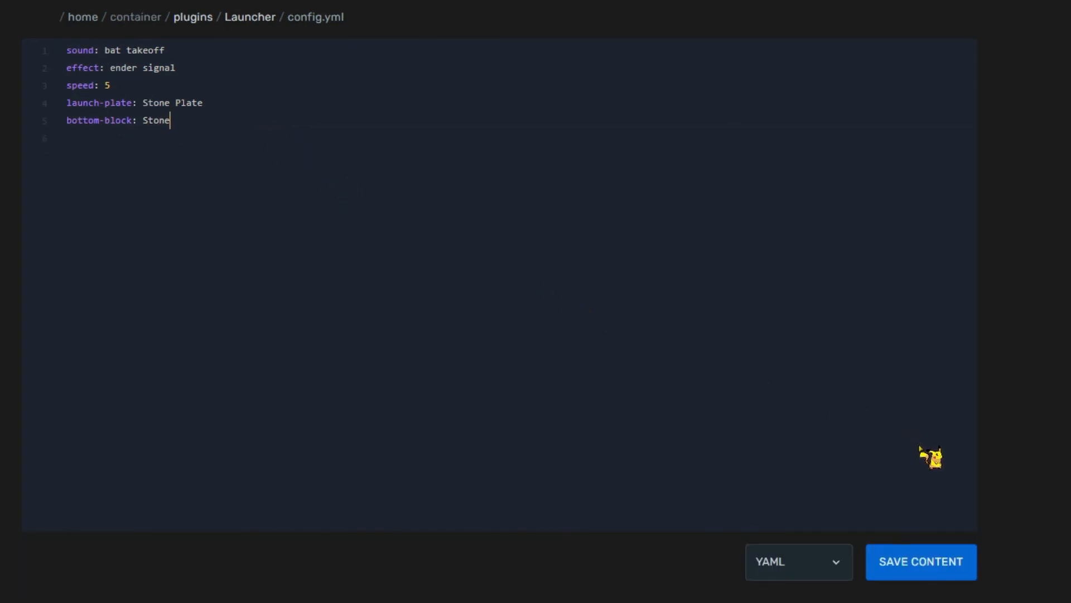
{"action": "left_click", "coordinate": [936, 574]}
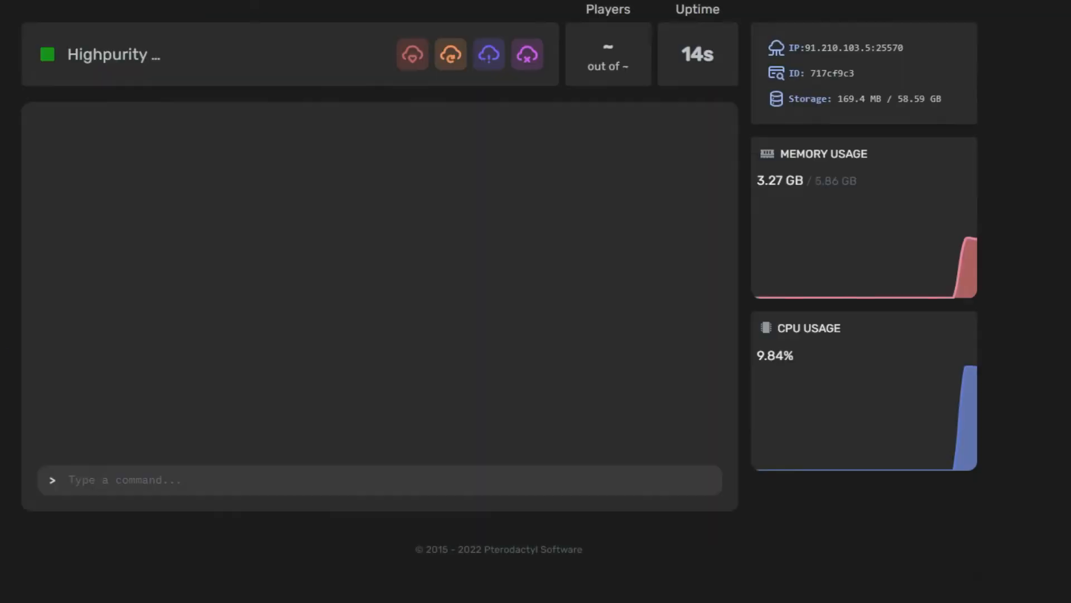
{"action": "left_click", "coordinate": [451, 56]}
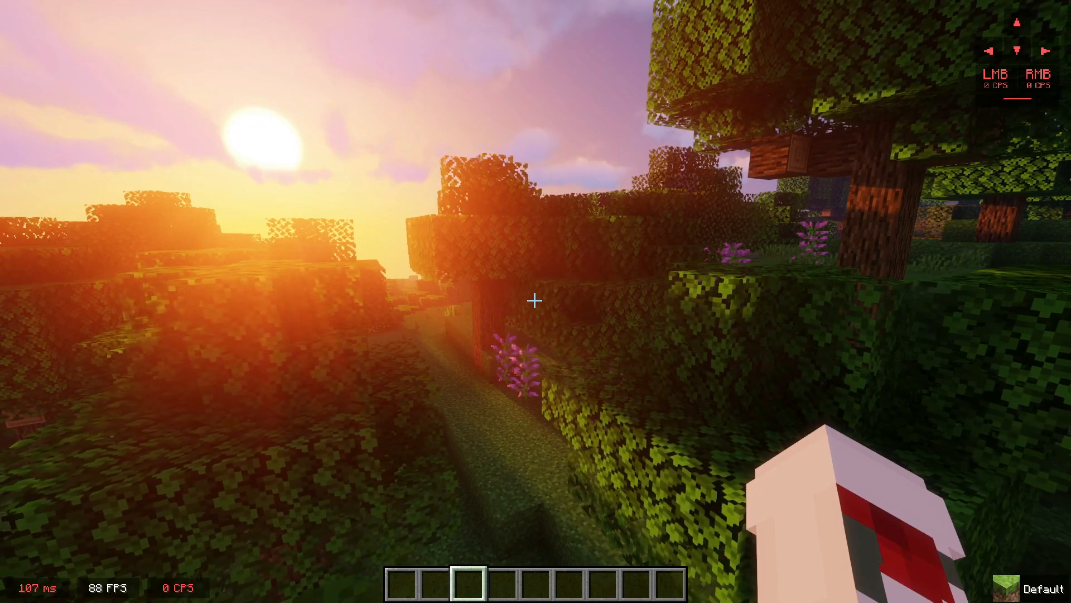
Step: Place a stone block in the Minecraft world and put a stone pressure plate on top of it
{"action": "key", "text": "slash"}
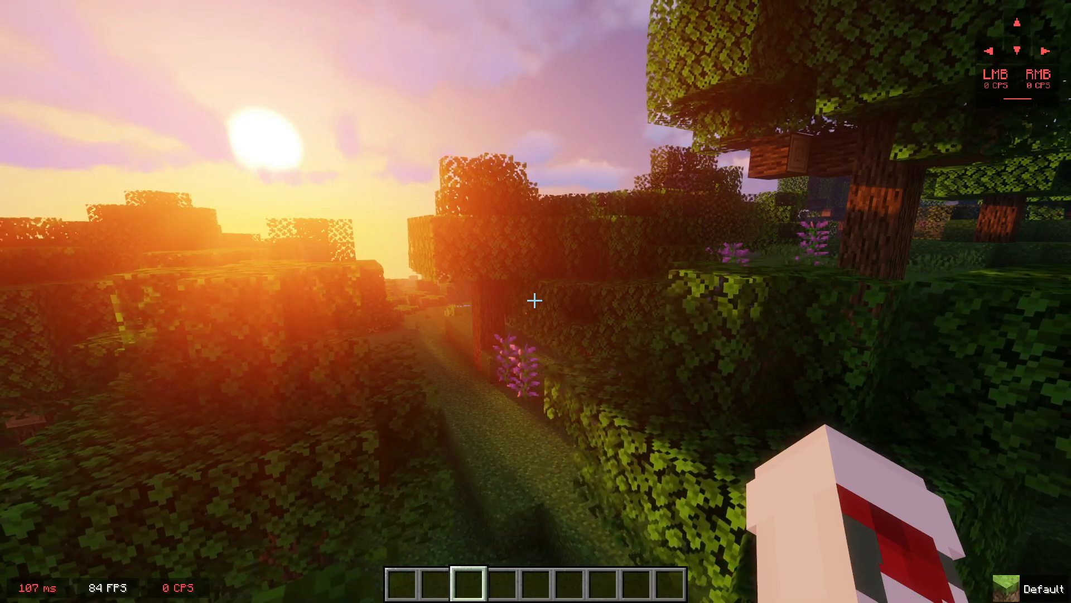
{"action": "key", "text": "e"}
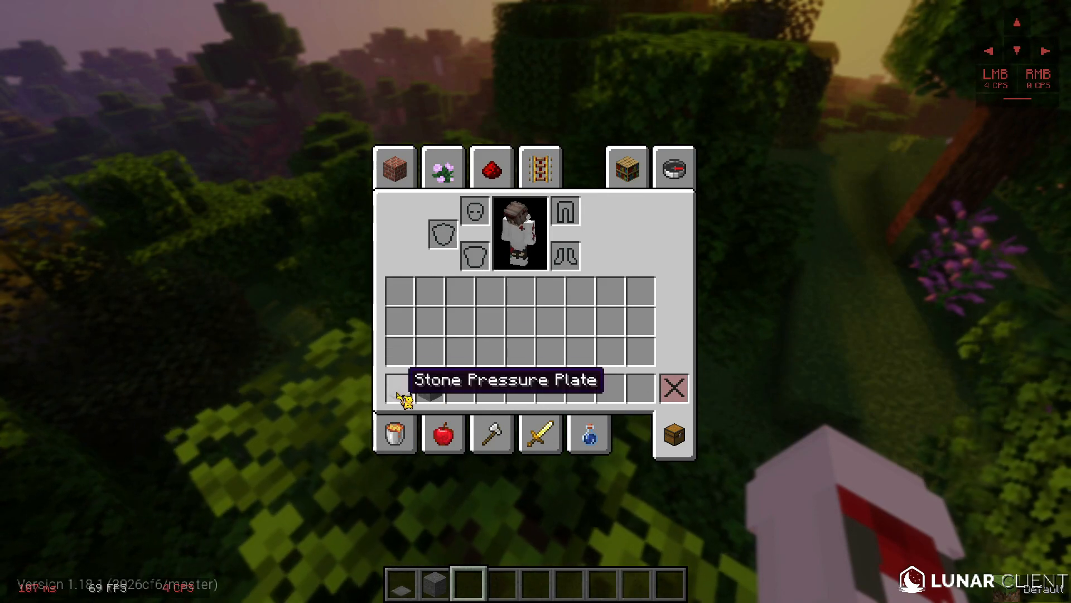
{"action": "key", "text": "e"}
{"action": "key", "text": "2"}
{"action": "right_click", "coordinate": [536, 301]}
{"action": "key", "text": "1"}
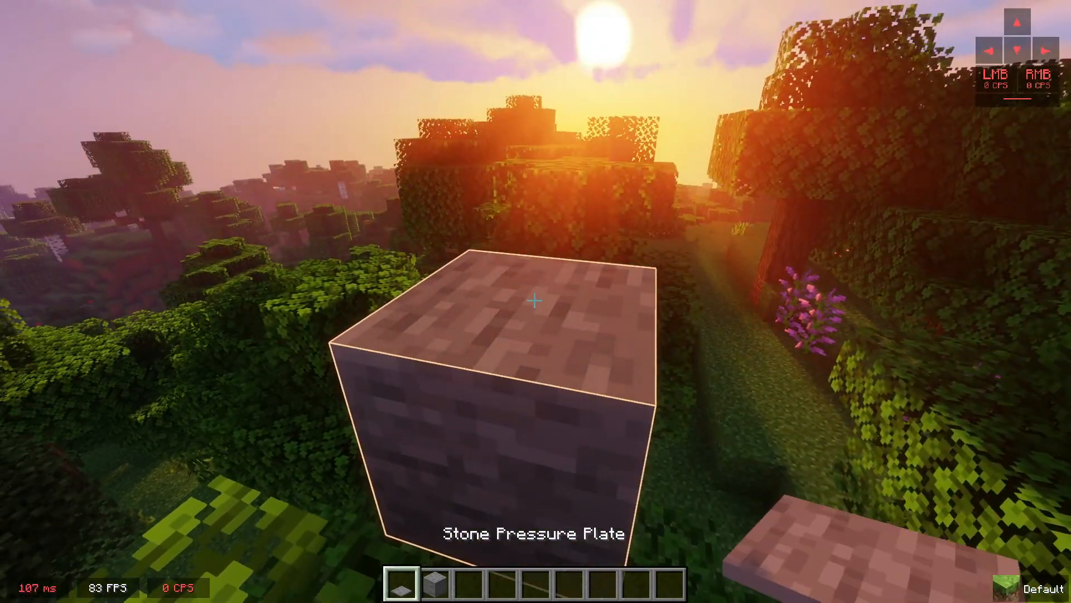
{"action": "key", "text": "3"}
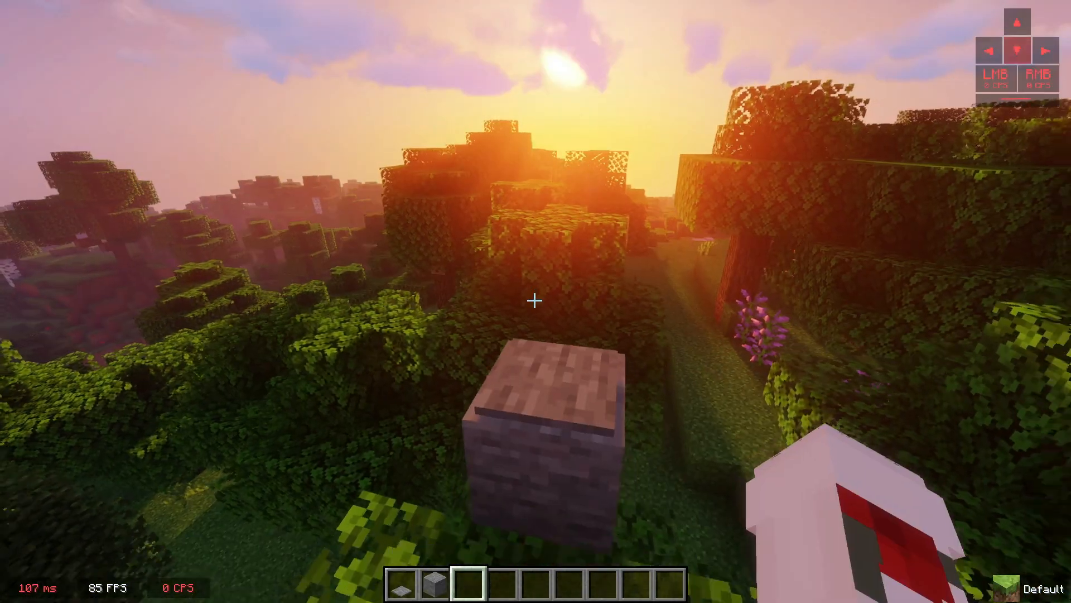
Step: Test the launch pad by moving onto the stone pressure plate and flying forward
{"action": "key", "text": "a"}
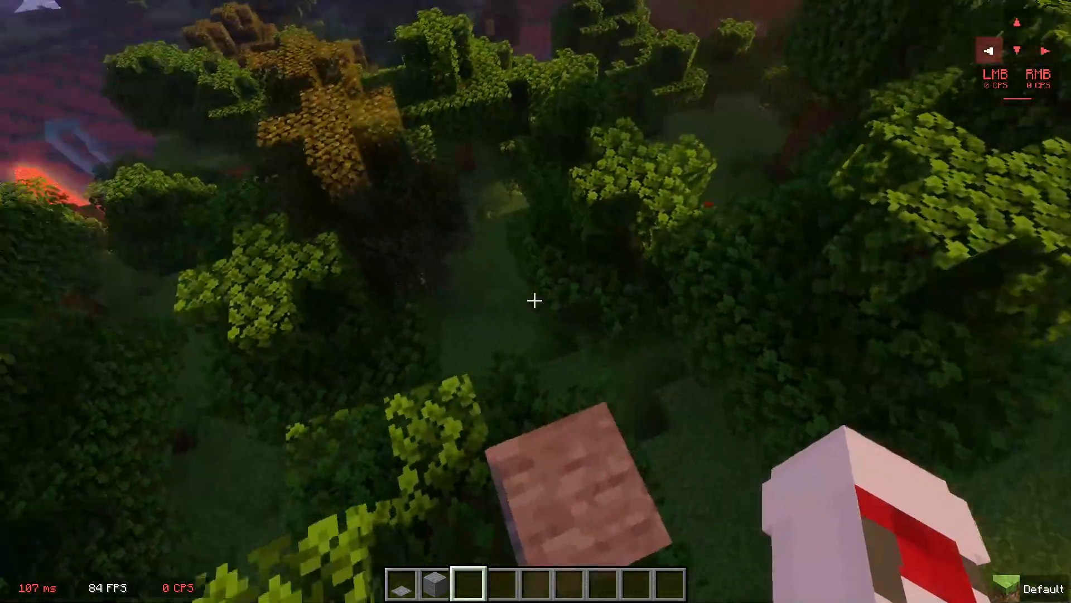
{"action": "key", "text": "space"}
{"action": "key", "text": "space"}
{"action": "key", "text": "w"}
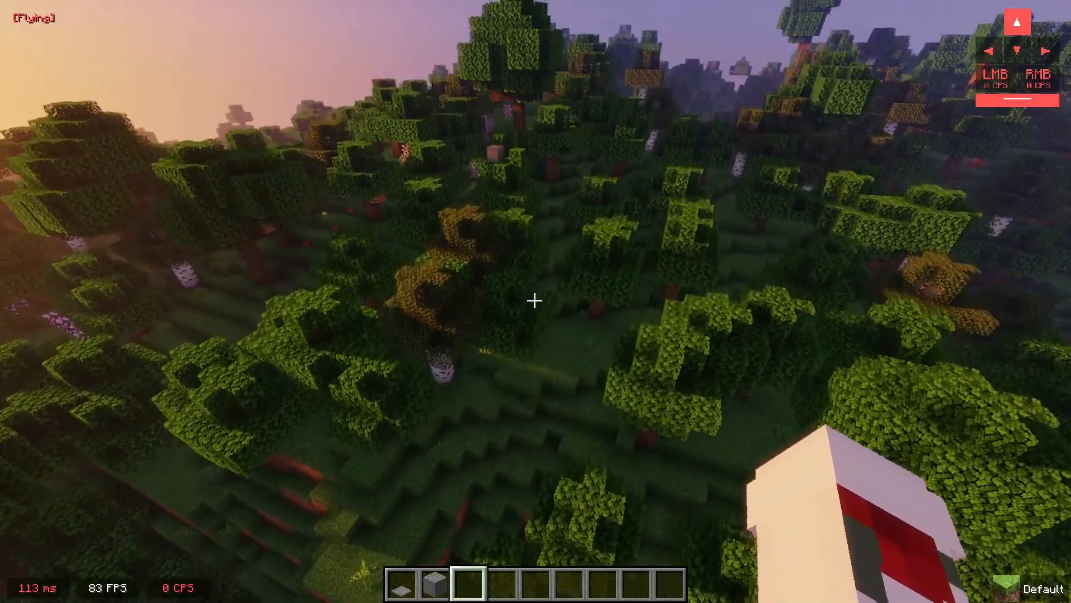